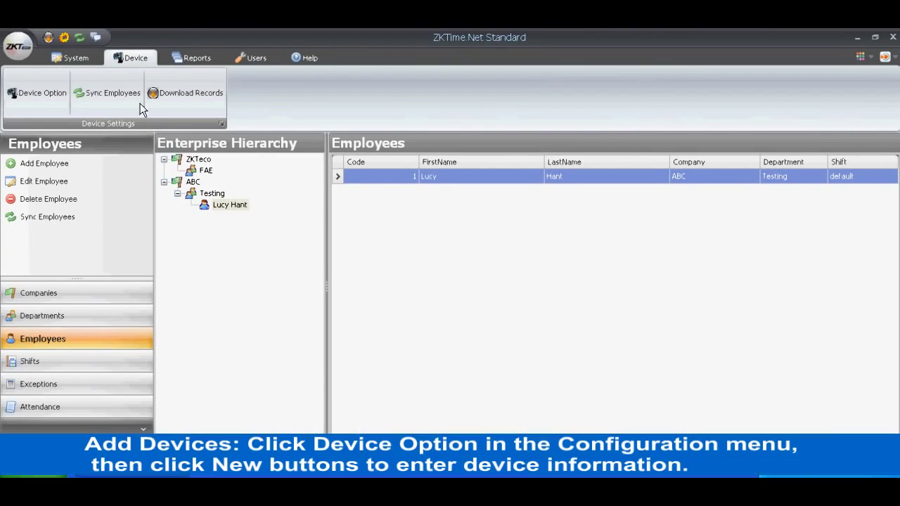
Enter a new device named iFace302 with IP address 192.168.1.137
{"action": "left_click", "coordinate": [42, 93]}
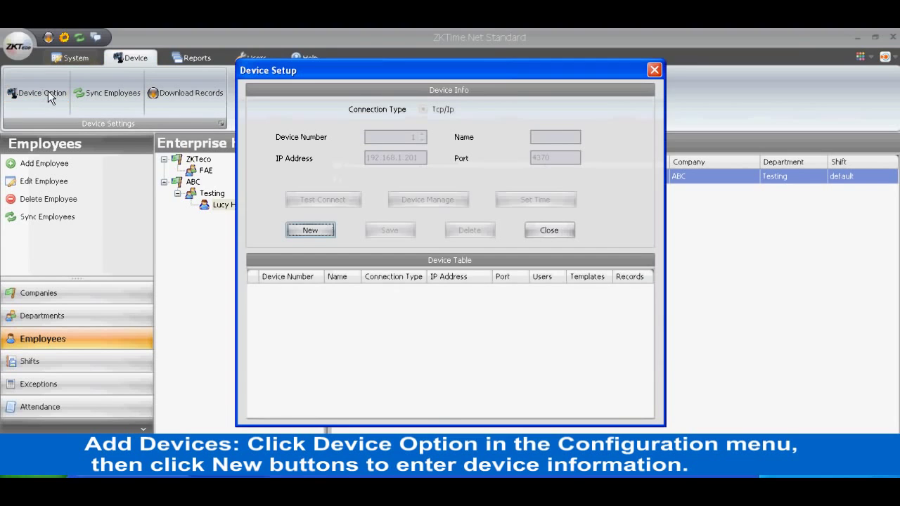
{"action": "left_click", "coordinate": [326, 228]}
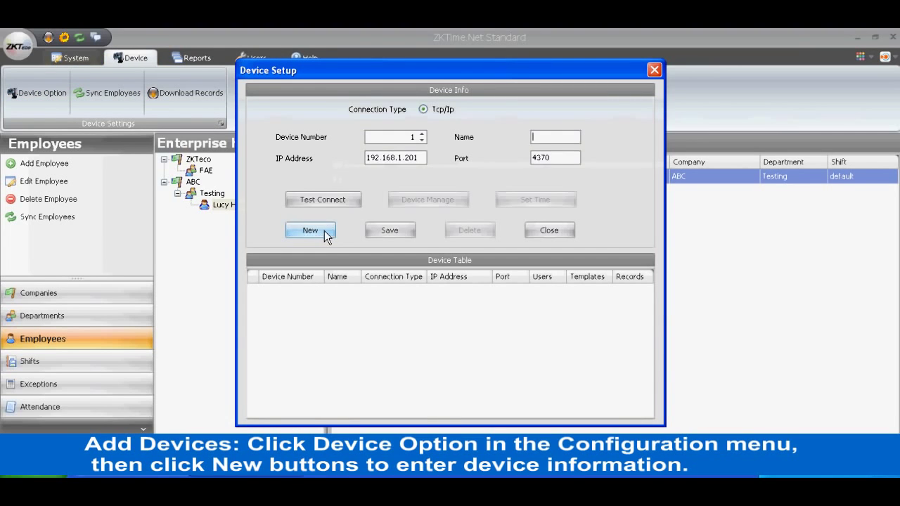
{"action": "left_click", "coordinate": [543, 138]}
{"action": "type", "text": "iFace302"}
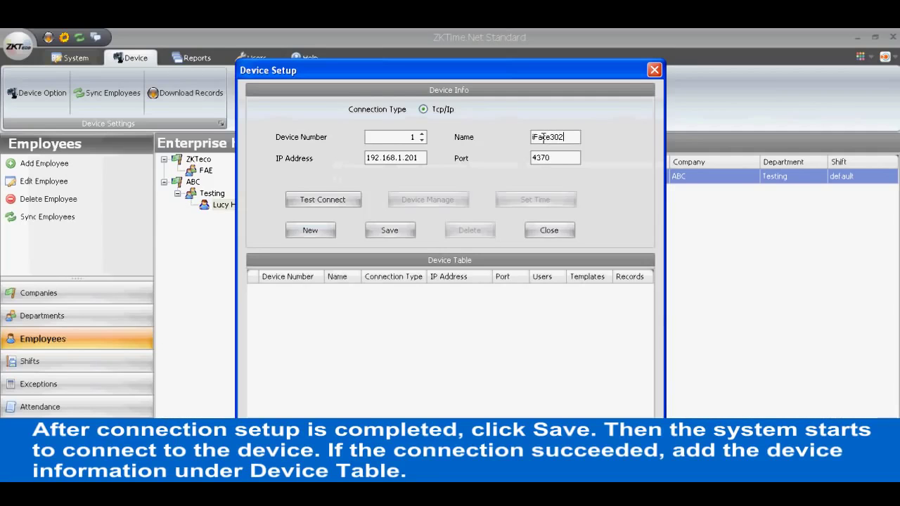
{"action": "left_click_drag", "start_coordinate": [405, 157], "coordinate": [418, 156]}
{"action": "type", "text": "137"}
Test the connection to iFace302 and save it to the device table
{"action": "left_click", "coordinate": [335, 201]}
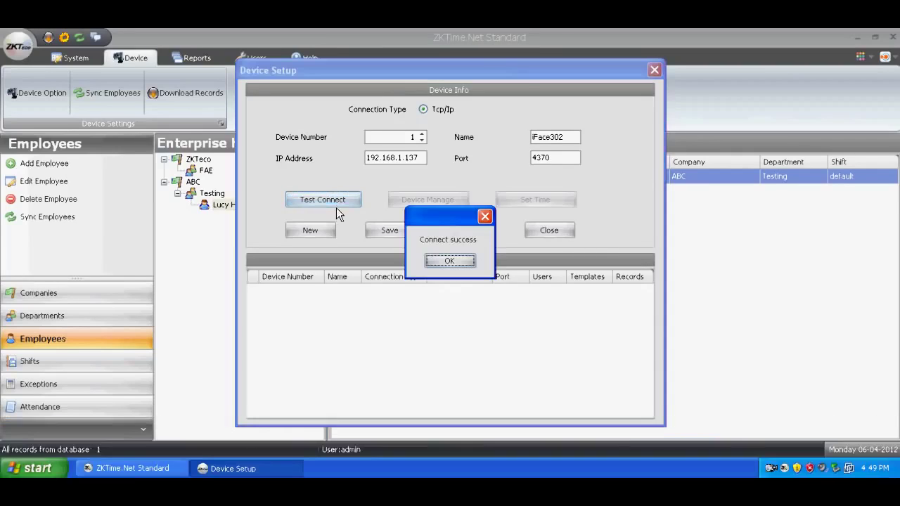
{"action": "left_click", "coordinate": [450, 262]}
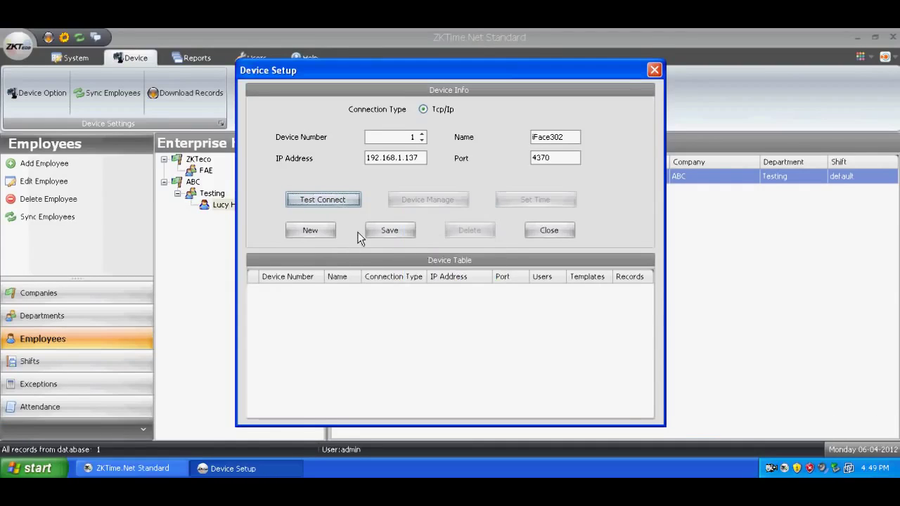
{"action": "left_click", "coordinate": [402, 236]}
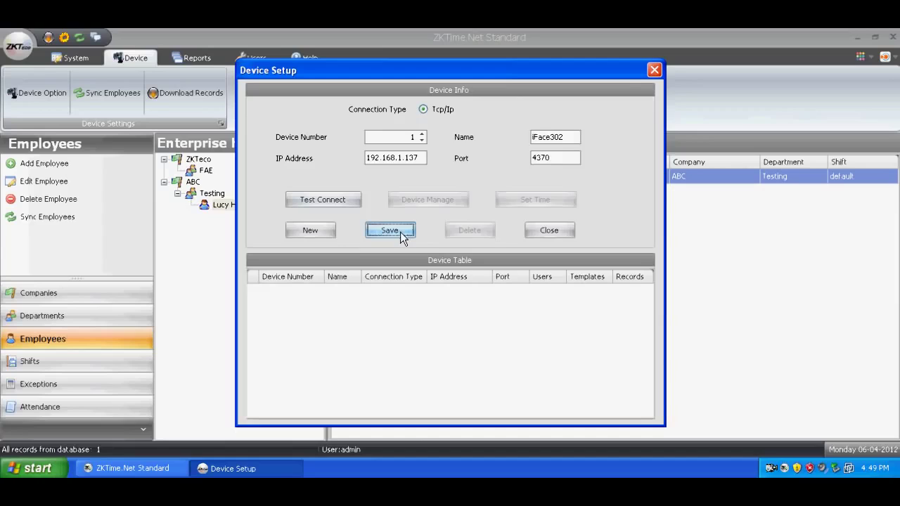
{"action": "left_click", "coordinate": [401, 234]}
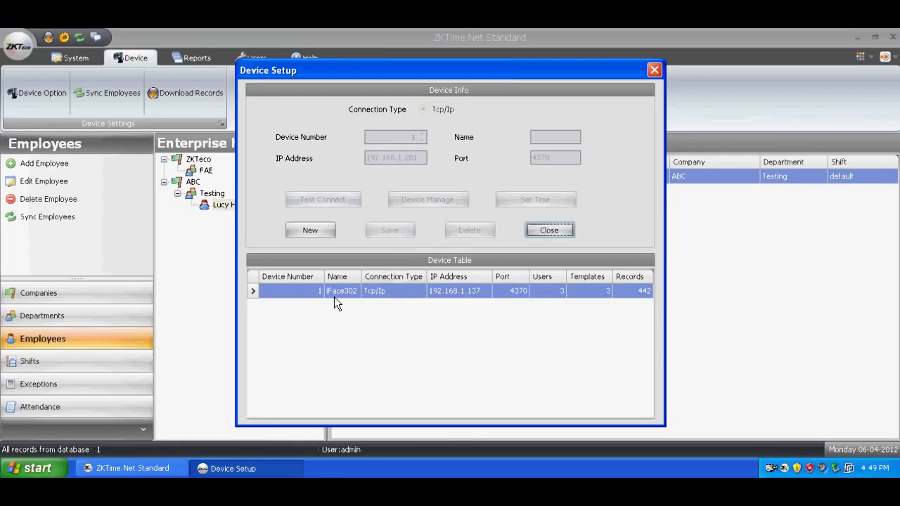
Close Device Setup and start a new shift from the Shifts list
{"action": "left_click", "coordinate": [549, 231]}
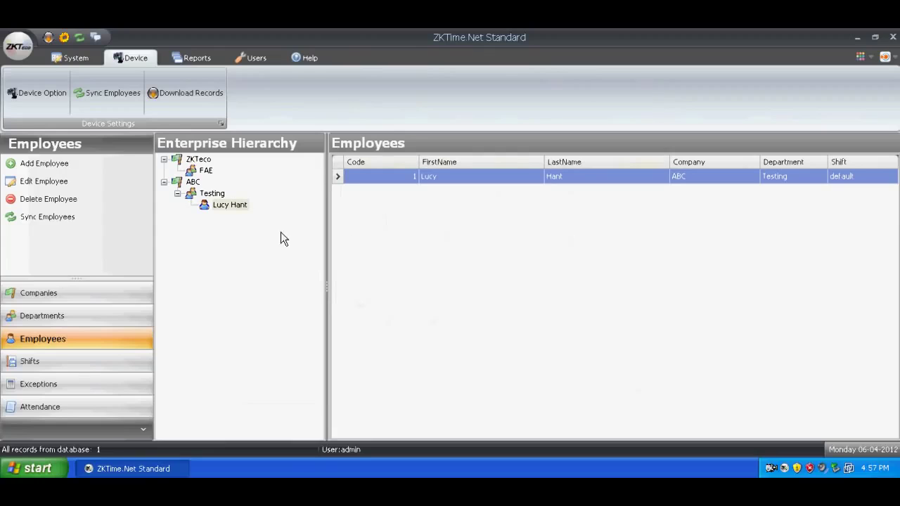
{"action": "left_click", "coordinate": [67, 369]}
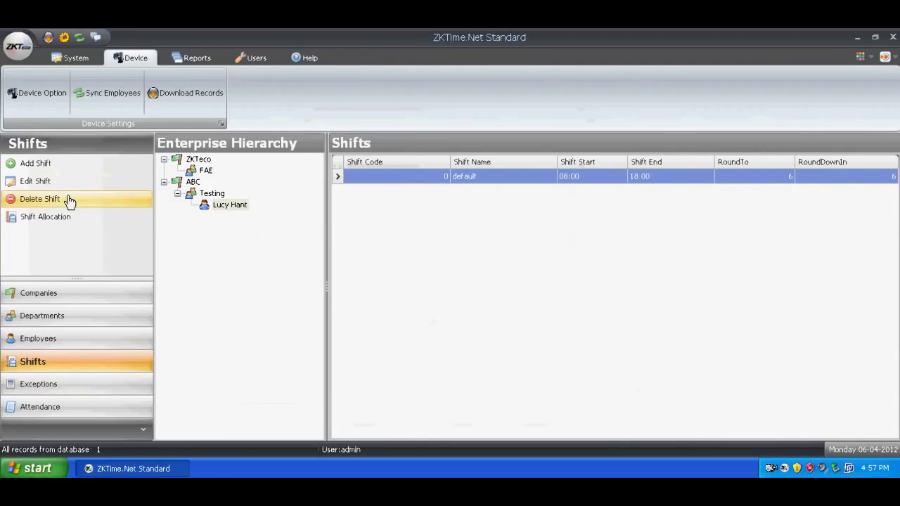
{"action": "left_click", "coordinate": [43, 166]}
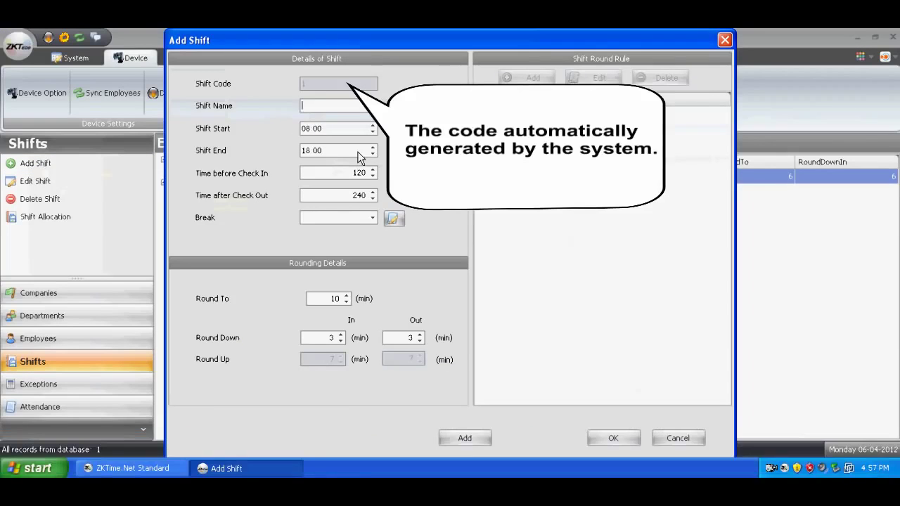
Name the shift Dayshift with start 09:00 and end 18:00
{"action": "type", "text": "Dayshift"}
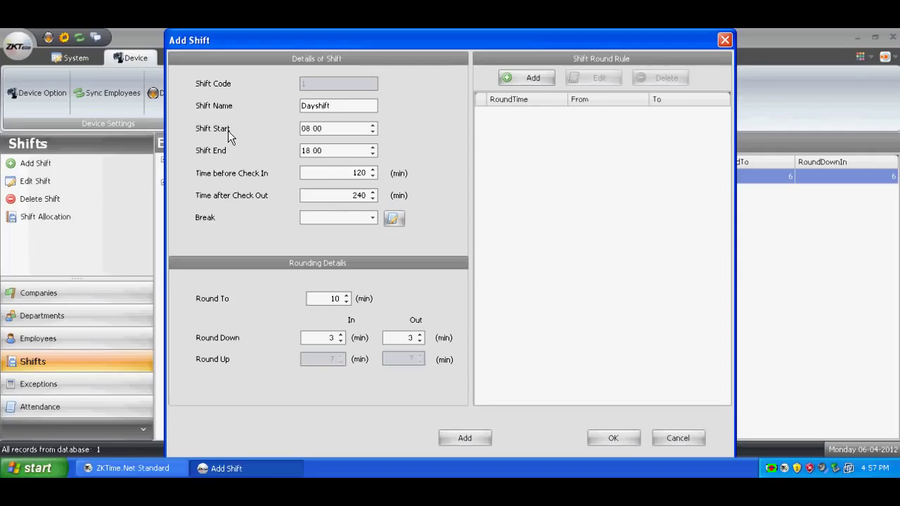
{"action": "left_click", "coordinate": [333, 129]}
{"action": "left_click", "coordinate": [318, 153]}
{"action": "left_click", "coordinate": [316, 153]}
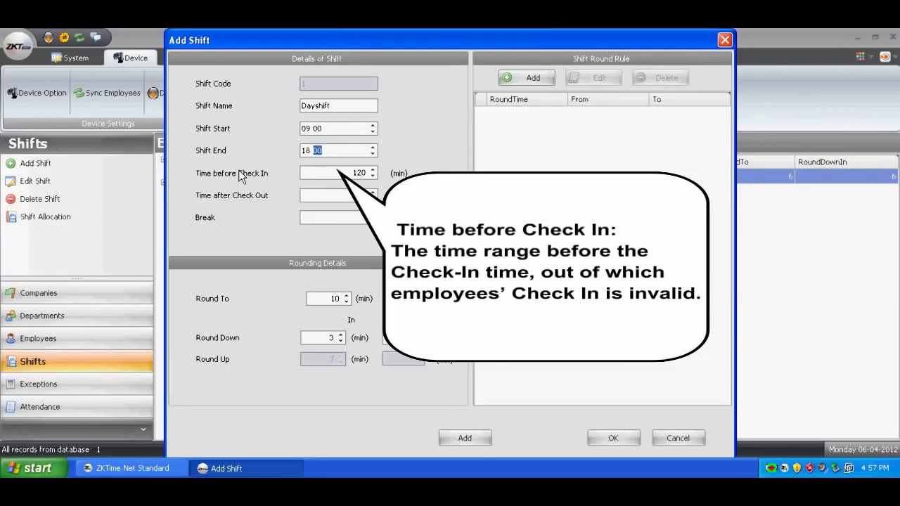
{"action": "left_click", "coordinate": [336, 171]}
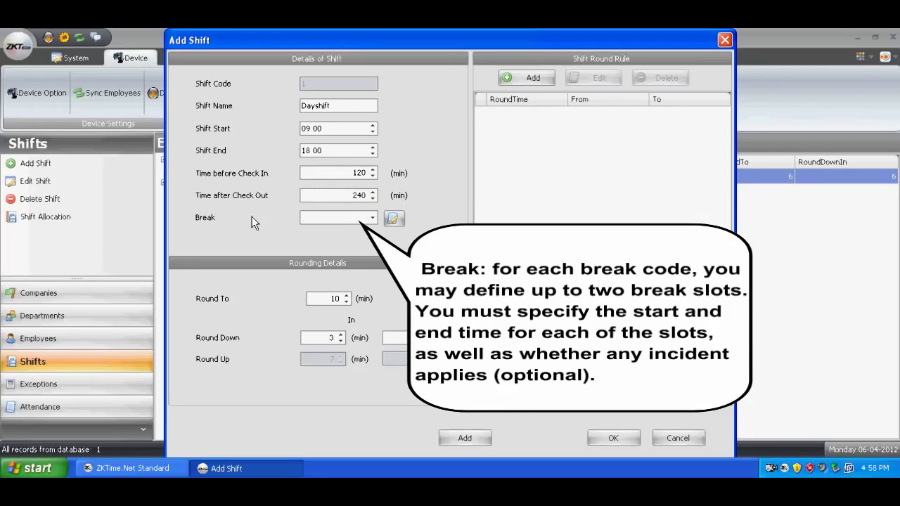
Save a break named tea from 15:00 to 15:20 (20 minutes) in the Break Table
{"action": "left_click", "coordinate": [394, 219]}
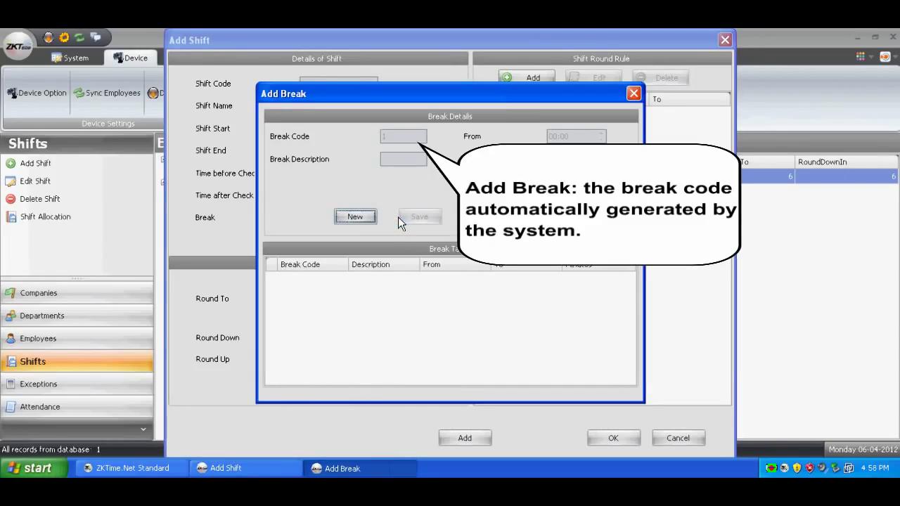
{"action": "left_click", "coordinate": [357, 218]}
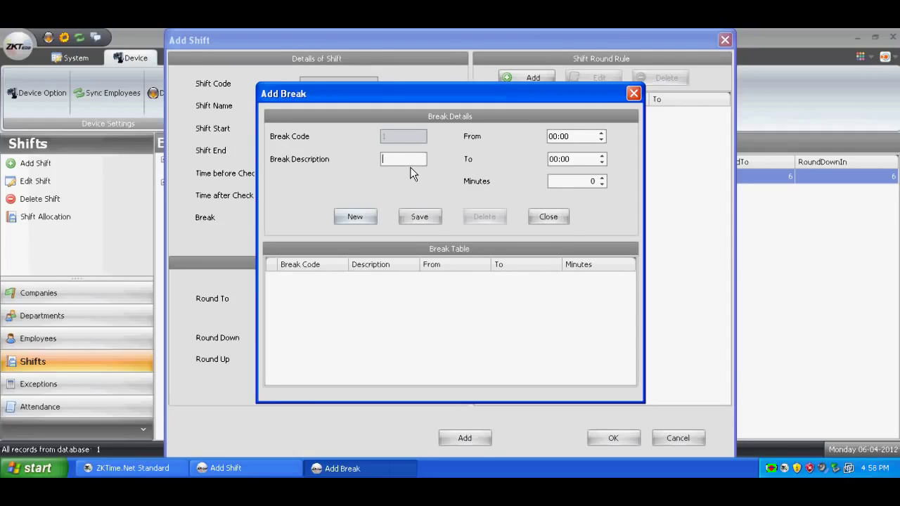
{"action": "type", "text": "tea"}
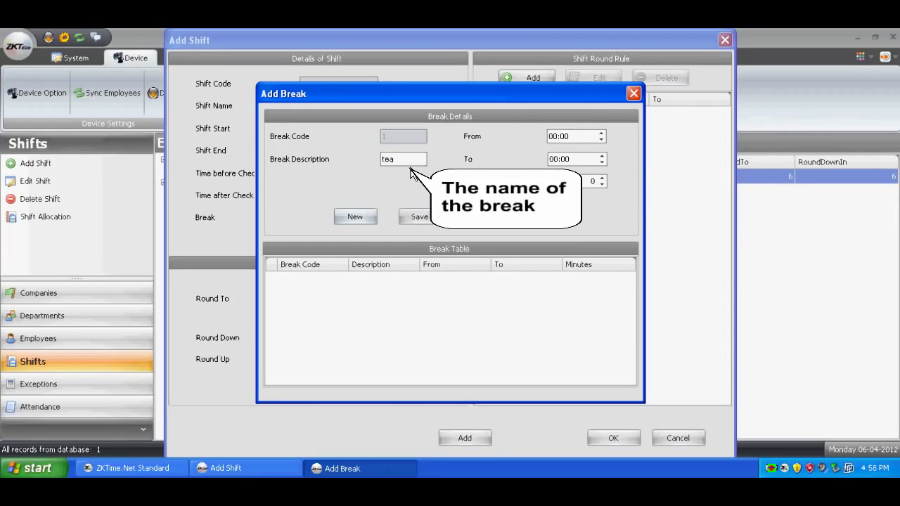
{"action": "left_click", "coordinate": [554, 137]}
{"action": "type", "text": "15"}
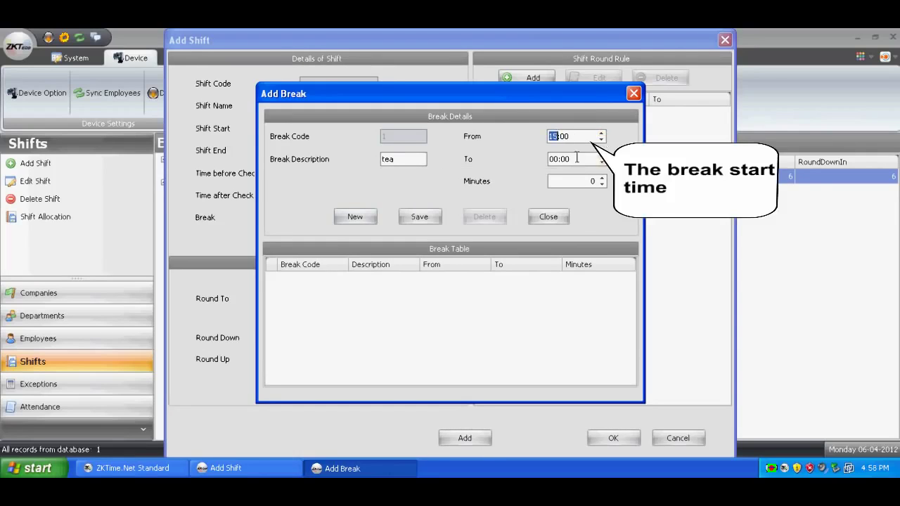
{"action": "left_click", "coordinate": [552, 159]}
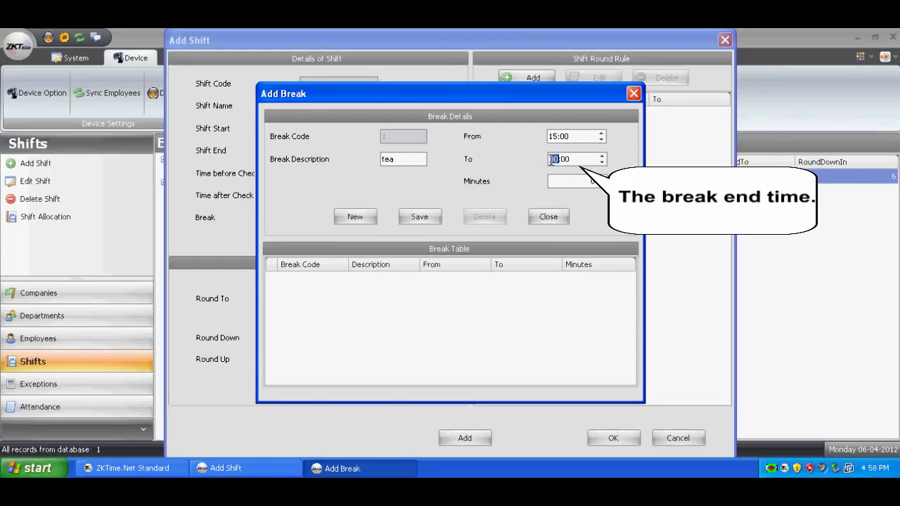
{"action": "type", "text": "15"}
{"action": "left_click", "coordinate": [566, 159]}
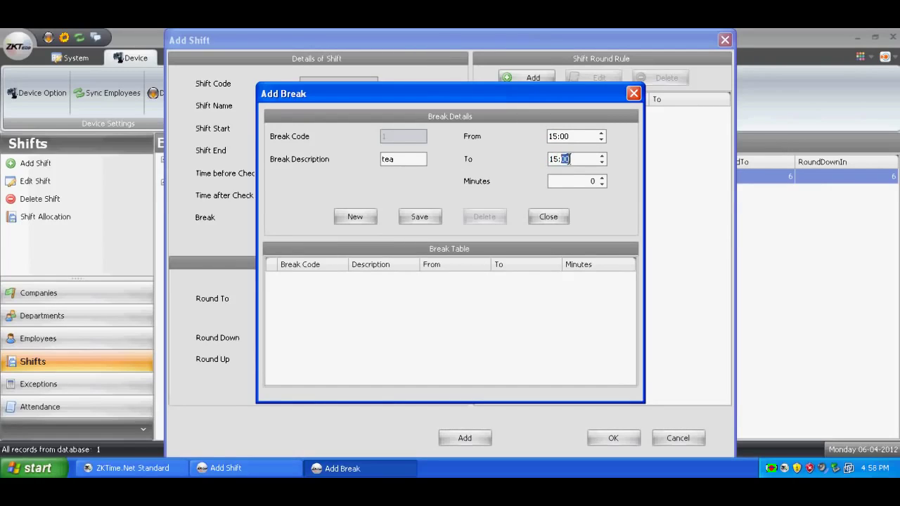
{"action": "type", "text": "20"}
{"action": "key", "text": "Tab"}
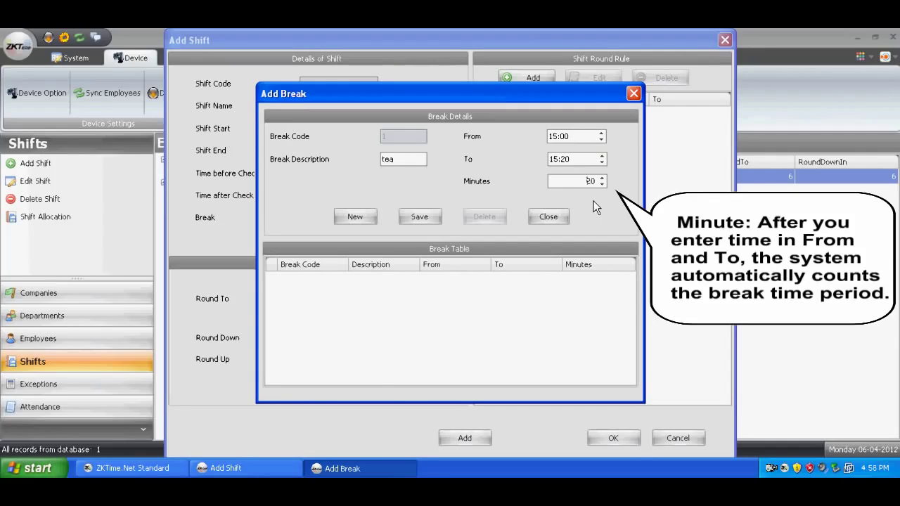
{"action": "left_click", "coordinate": [420, 216]}
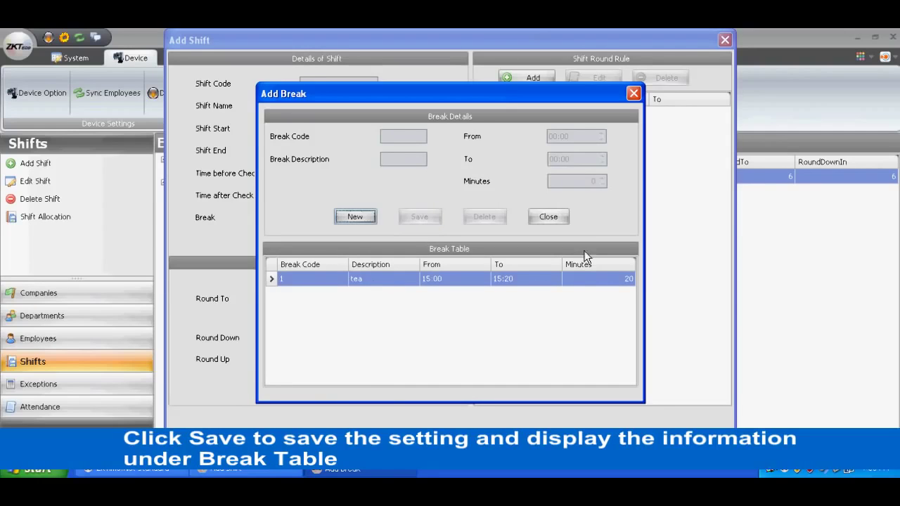
Attach the tea break to the Dayshift shift
{"action": "left_click", "coordinate": [633, 94]}
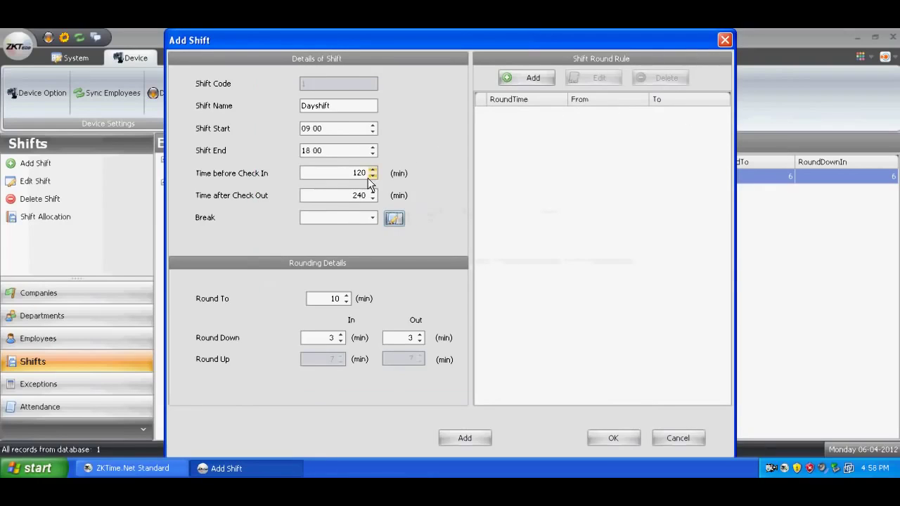
{"action": "left_click", "coordinate": [372, 217]}
{"action": "left_click", "coordinate": [342, 244]}
{"action": "left_click", "coordinate": [368, 261]}
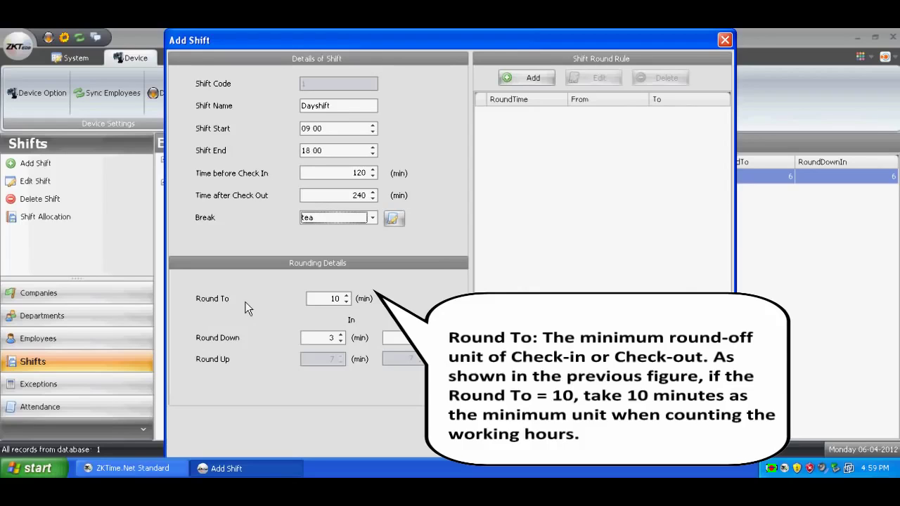
Keep the Round To value at 10 minutes
{"action": "left_click", "coordinate": [330, 302]}
{"action": "left_click", "coordinate": [345, 301]}
{"action": "left_click", "coordinate": [345, 296]}
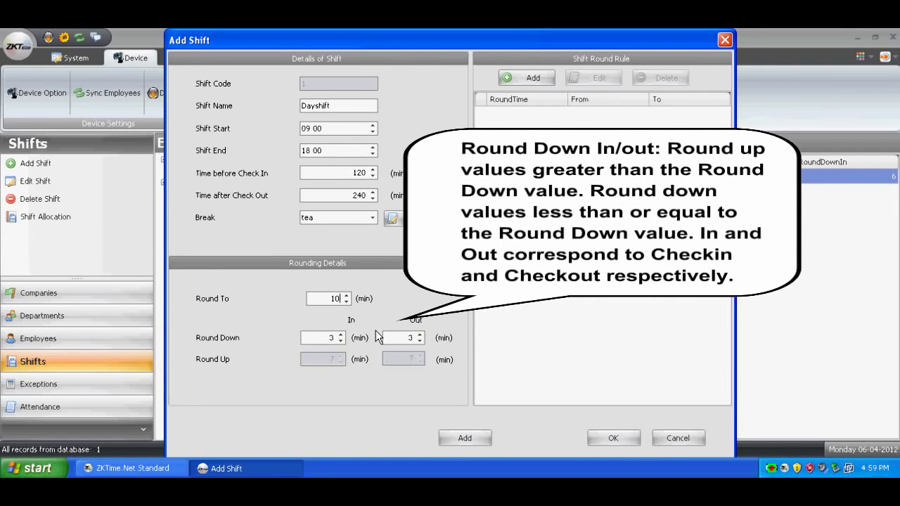
Add a round rule rounding 07:00–07:10 to 07:05
{"action": "left_click", "coordinate": [535, 80]}
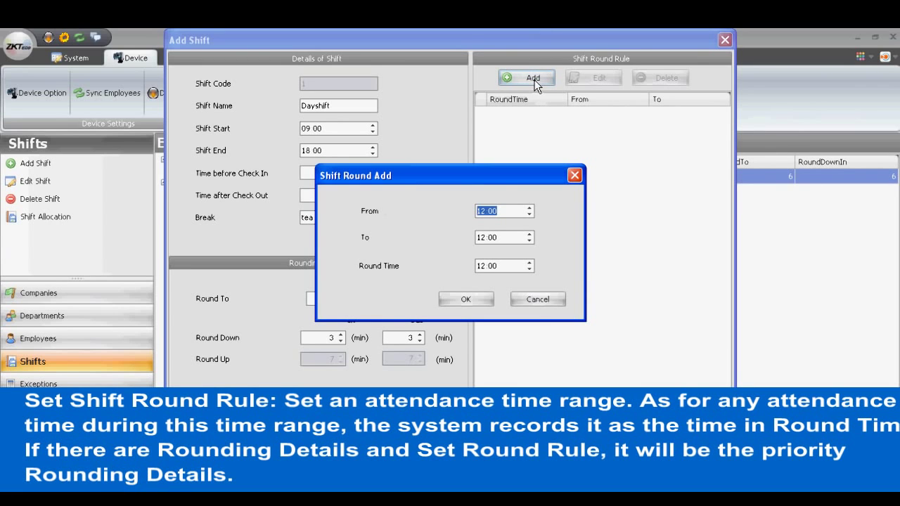
{"action": "left_click", "coordinate": [485, 213]}
{"action": "type", "text": "07"}
{"action": "left_click", "coordinate": [483, 237]}
{"action": "type", "text": "0"}
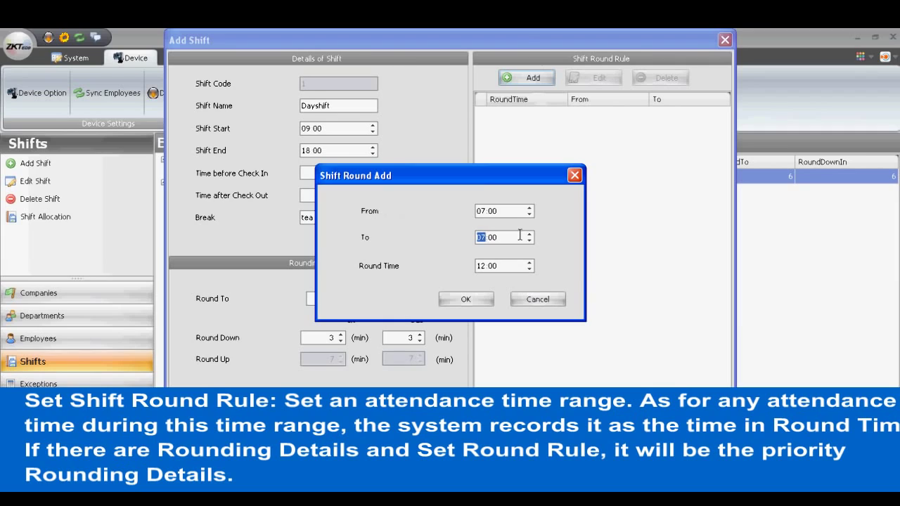
{"action": "left_click", "coordinate": [495, 237]}
{"action": "type", "text": "10"}
{"action": "left_click", "coordinate": [481, 265]}
{"action": "type", "text": "07"}
{"action": "left_click", "coordinate": [494, 268]}
{"action": "type", "text": "05"}
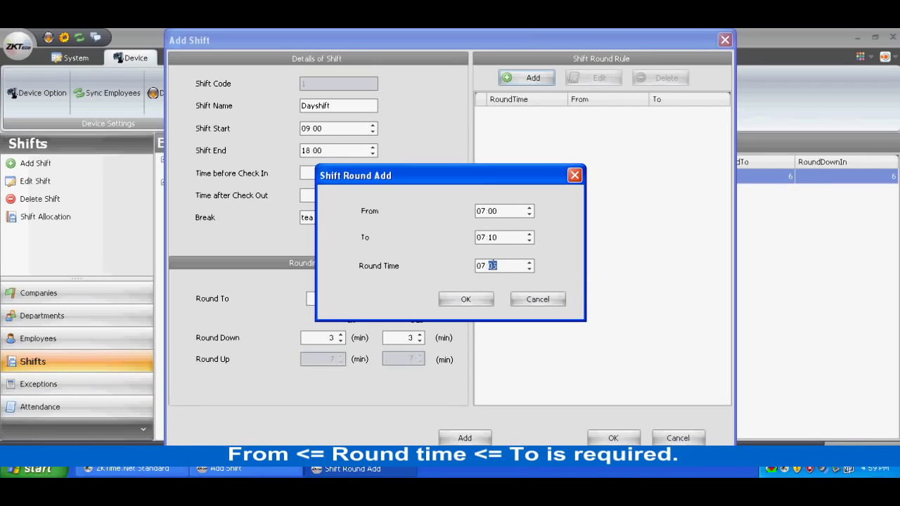
{"action": "left_click", "coordinate": [467, 300]}
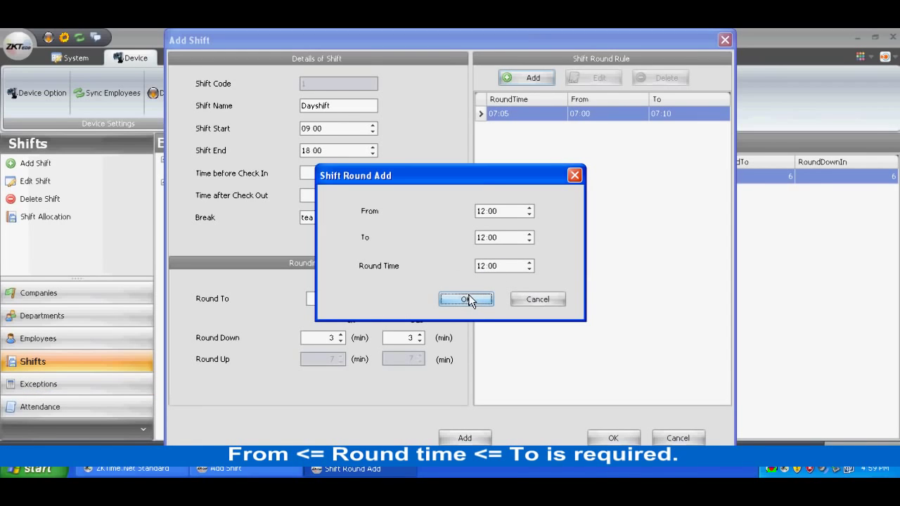
Save the Dayshift shift and close the Add Shift form
{"action": "left_click", "coordinate": [574, 175]}
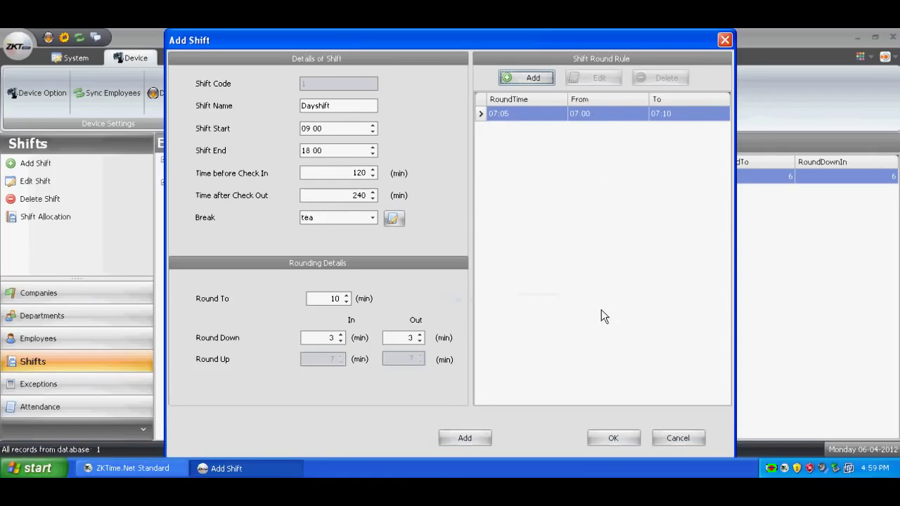
{"action": "left_click", "coordinate": [617, 437]}
{"action": "left_click", "coordinate": [679, 438]}
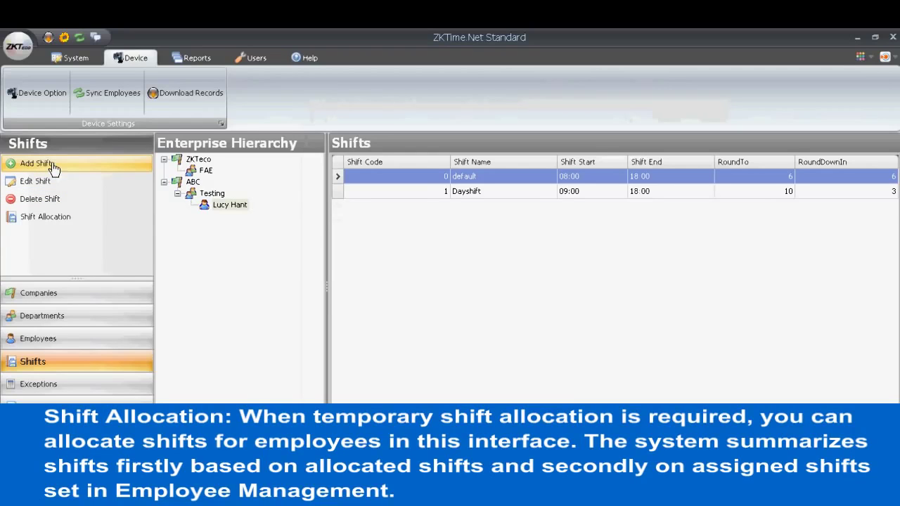
Open the Shift Allocation calendar for the ABC › Testing employee
{"action": "left_click", "coordinate": [50, 226]}
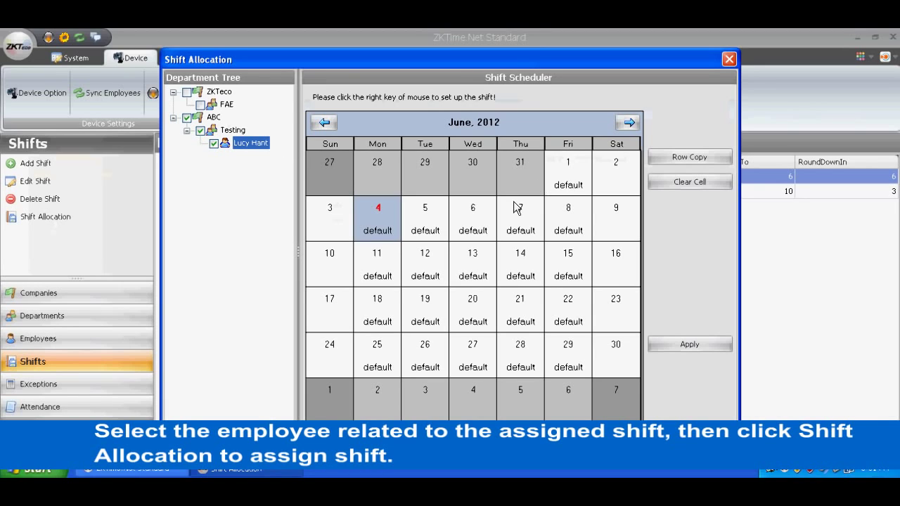
Assign Dayshift (09:00-18:00) to June 4, 5, 6, 7, 8 and June 1
{"action": "right_click", "coordinate": [376, 224]}
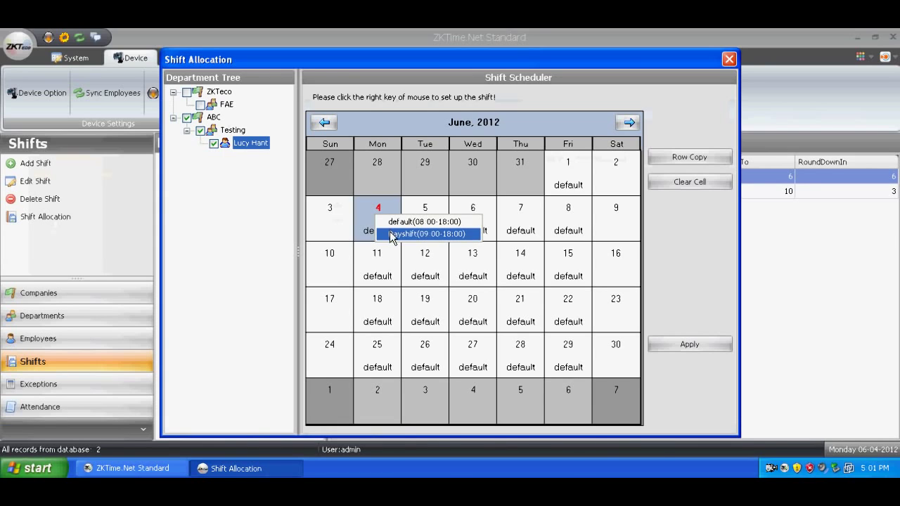
{"action": "left_click", "coordinate": [392, 234]}
{"action": "left_click", "coordinate": [425, 214]}
{"action": "right_click", "coordinate": [425, 218]}
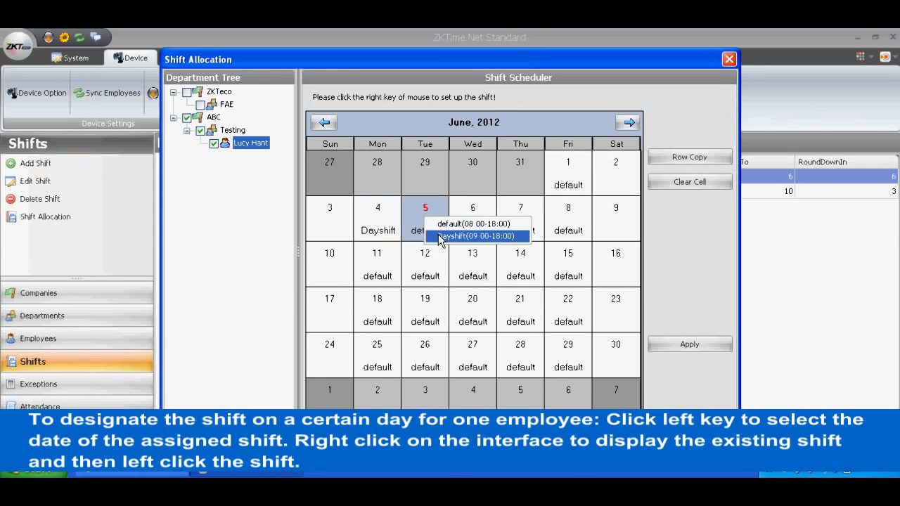
{"action": "left_click", "coordinate": [441, 237]}
{"action": "left_click", "coordinate": [465, 224]}
{"action": "right_click", "coordinate": [464, 222]}
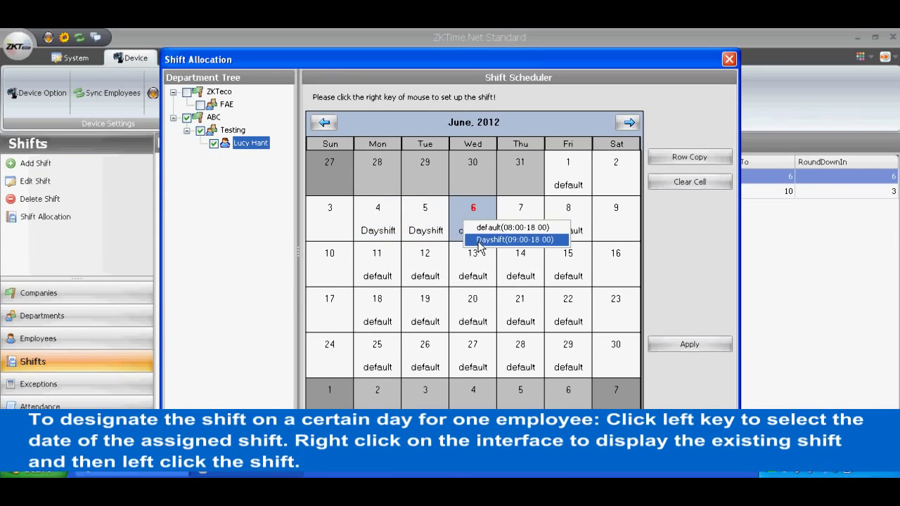
{"action": "left_click", "coordinate": [480, 242]}
{"action": "left_click", "coordinate": [515, 215]}
{"action": "right_click", "coordinate": [516, 215]}
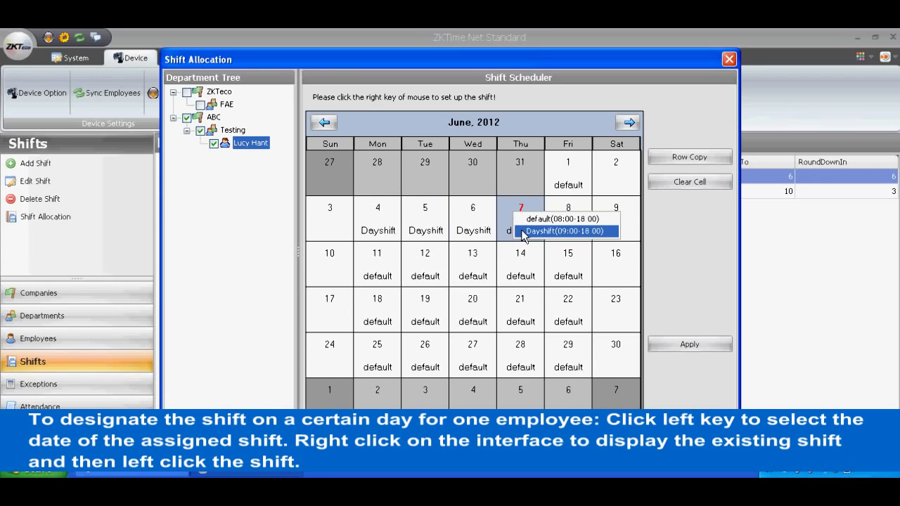
{"action": "left_click", "coordinate": [532, 237]}
{"action": "left_click", "coordinate": [558, 229]}
{"action": "right_click", "coordinate": [560, 226]}
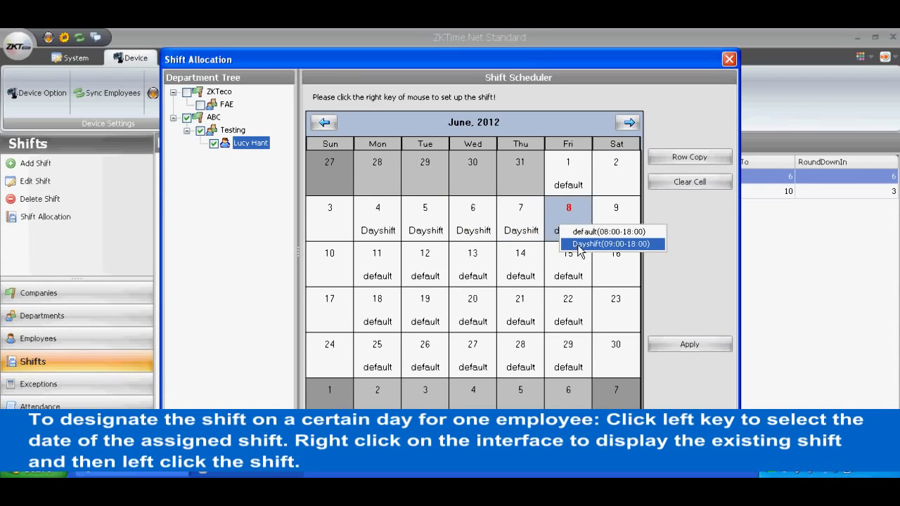
{"action": "left_click", "coordinate": [579, 245]}
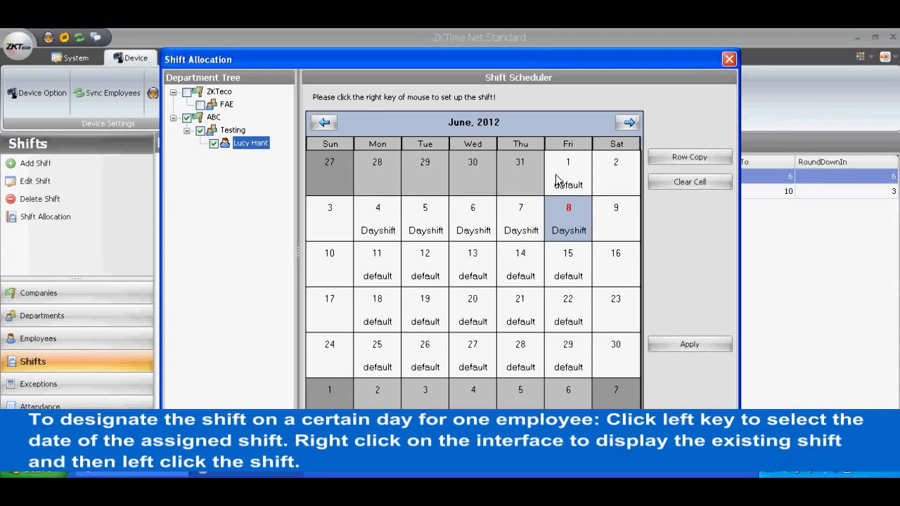
{"action": "left_click", "coordinate": [555, 174]}
{"action": "right_click", "coordinate": [555, 177]}
{"action": "left_click", "coordinate": [568, 189]}
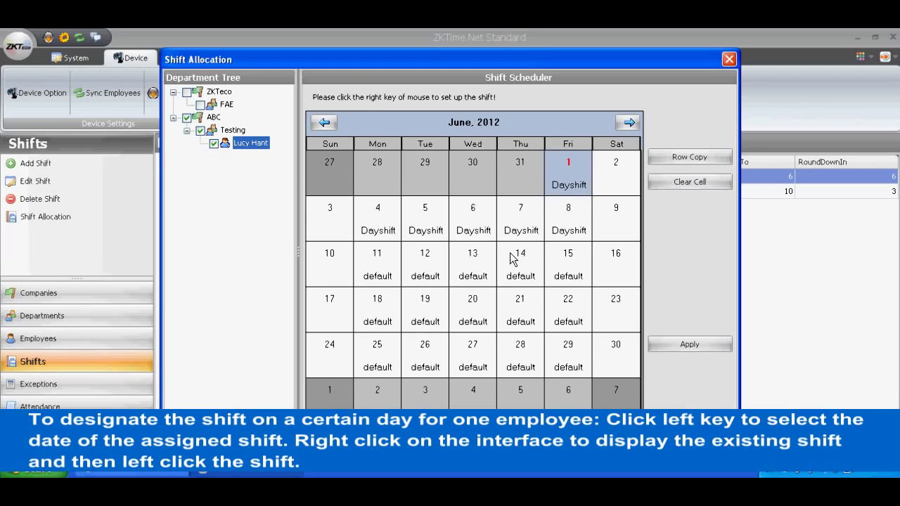
Assign Dayshift to June 11–15 together
{"action": "left_click", "coordinate": [378, 276]}
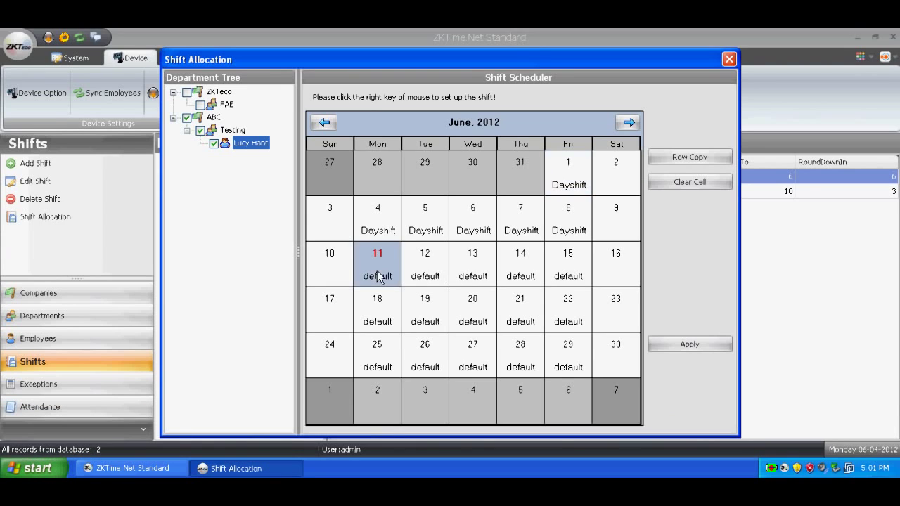
{"action": "left_click", "coordinate": [438, 273], "text": "ctrl"}
{"action": "left_click", "coordinate": [471, 270], "text": "ctrl"}
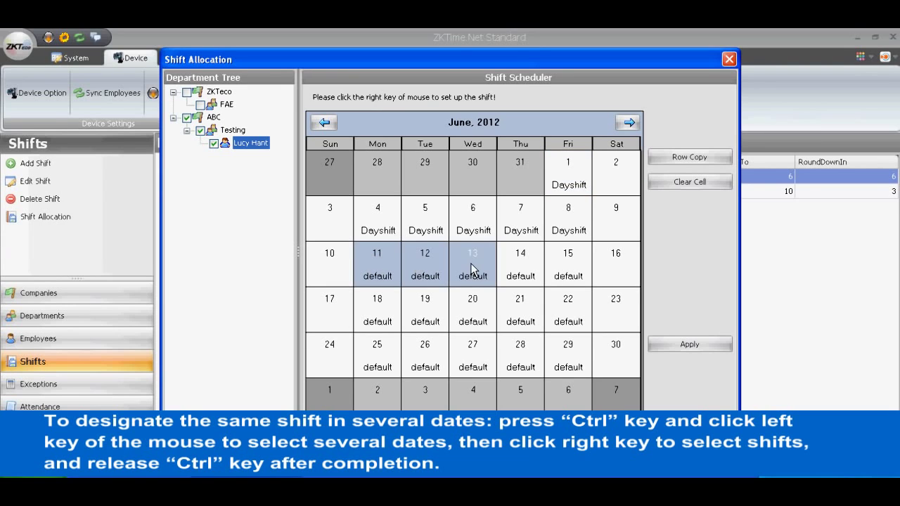
{"action": "left_click", "coordinate": [518, 268], "text": "ctrl"}
{"action": "left_click", "coordinate": [568, 267], "text": "ctrl"}
{"action": "right_click", "coordinate": [569, 261]}
{"action": "left_click", "coordinate": [580, 279]}
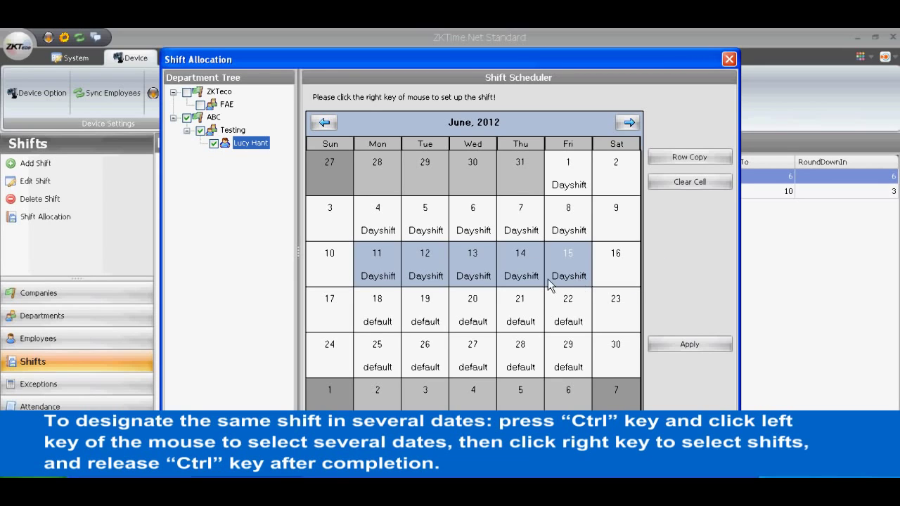
Copy the previous week's shifts into June 17–23, then clear June 17 and 23
{"action": "left_click", "coordinate": [377, 318], "text": "ctrl"}
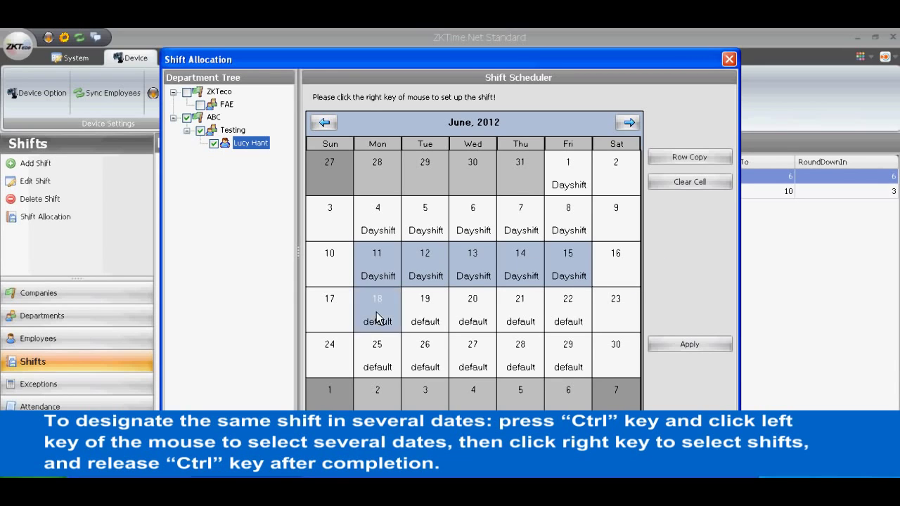
{"action": "left_click", "coordinate": [684, 161]}
{"action": "left_click", "coordinate": [684, 158]}
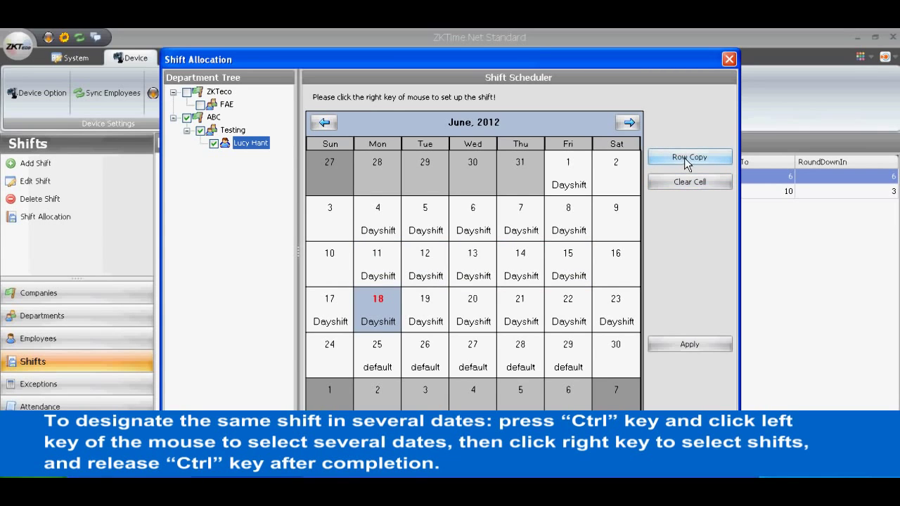
{"action": "left_click", "coordinate": [330, 317]}
{"action": "left_click", "coordinate": [688, 184]}
{"action": "left_click", "coordinate": [677, 184]}
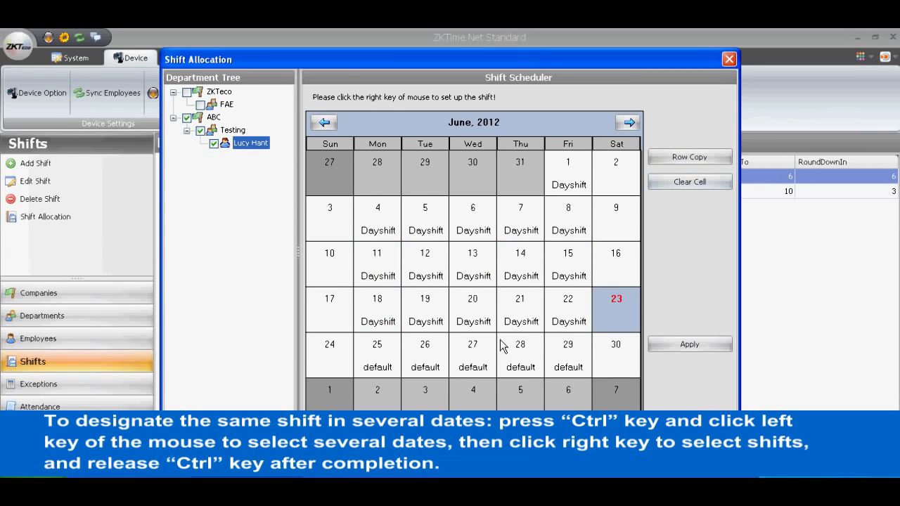
Set June 29 to Dayshift and apply the June schedule
{"action": "left_click", "coordinate": [371, 361]}
{"action": "left_click_drag", "start_coordinate": [373, 362], "coordinate": [568, 345]}
{"action": "right_click", "coordinate": [563, 354]}
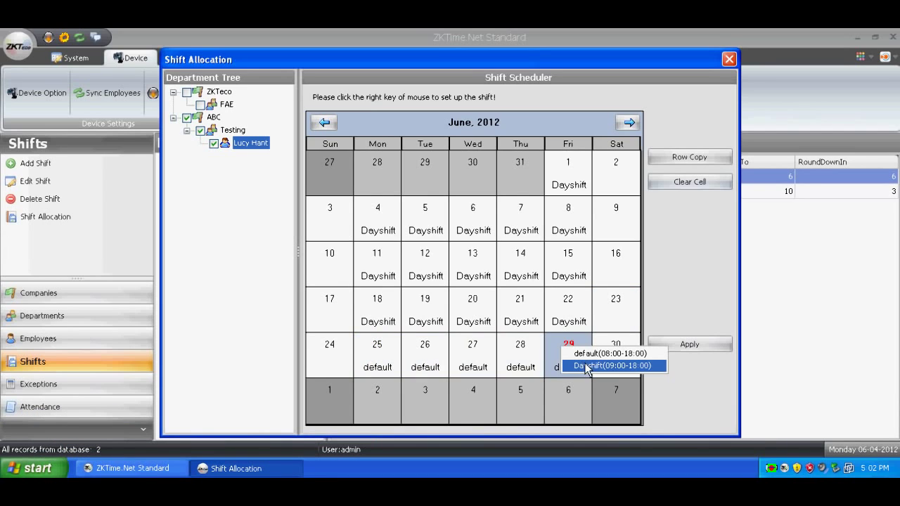
{"action": "left_click", "coordinate": [583, 365]}
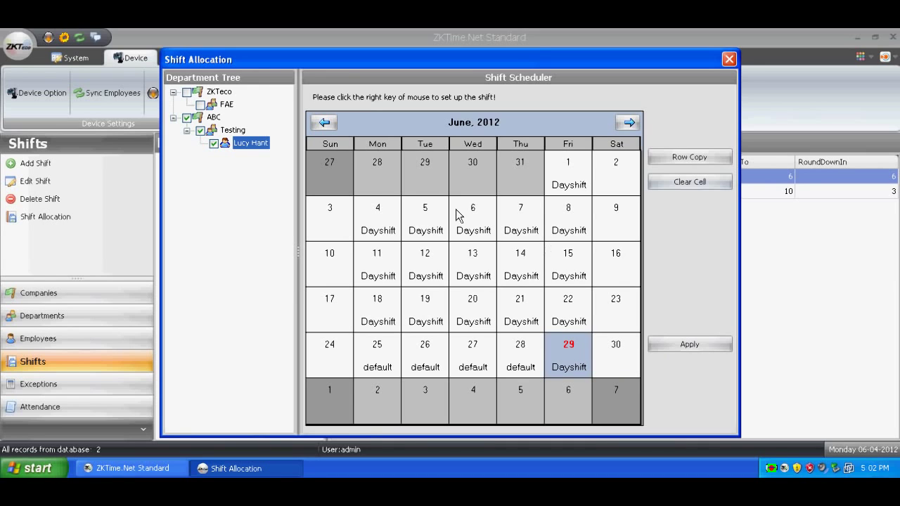
{"action": "left_click", "coordinate": [681, 345]}
Close Shift Allocation, go to Exceptions and open a new Add Exception form
{"action": "left_click", "coordinate": [729, 59]}
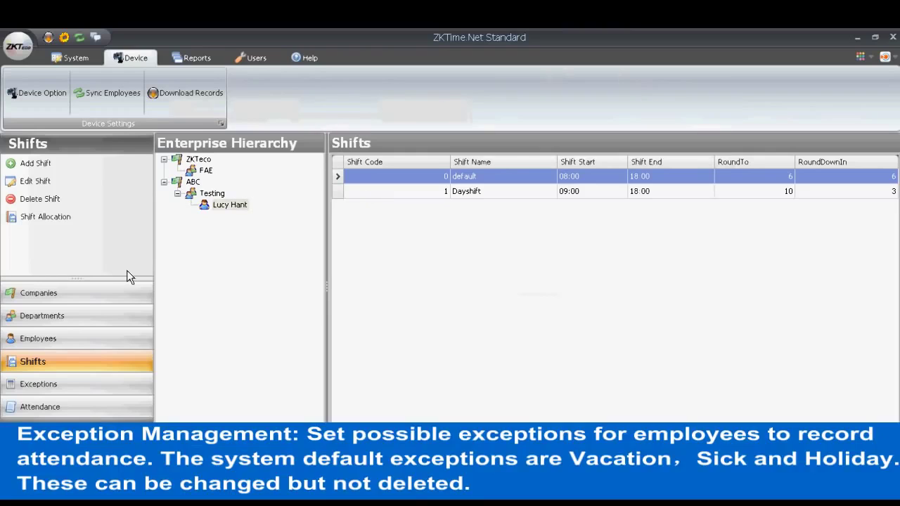
{"action": "left_click", "coordinate": [52, 391]}
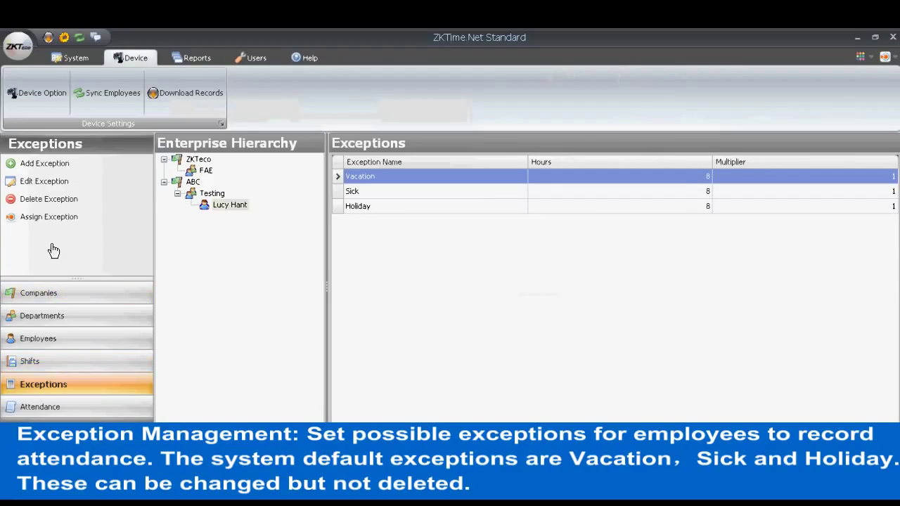
{"action": "left_click", "coordinate": [49, 164]}
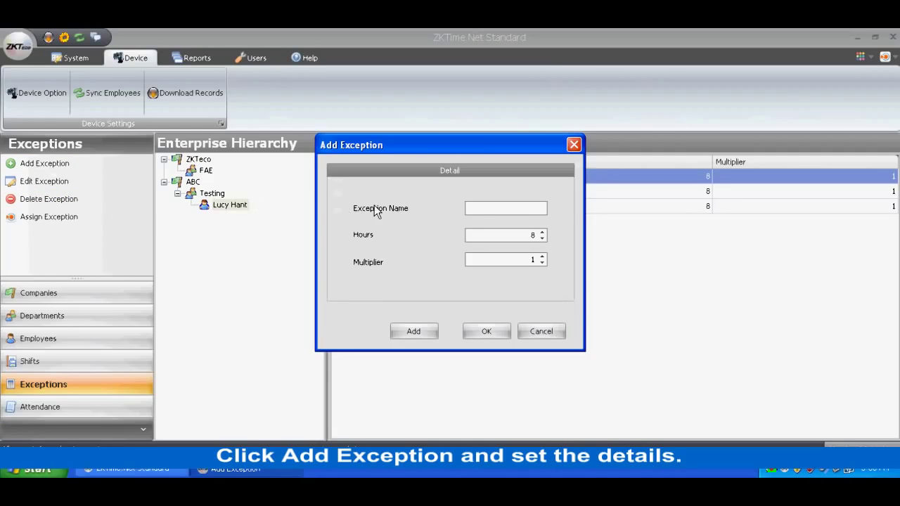
Enter exception name Festival, Hours 9 and Multiplier 1
{"action": "left_click", "coordinate": [470, 211]}
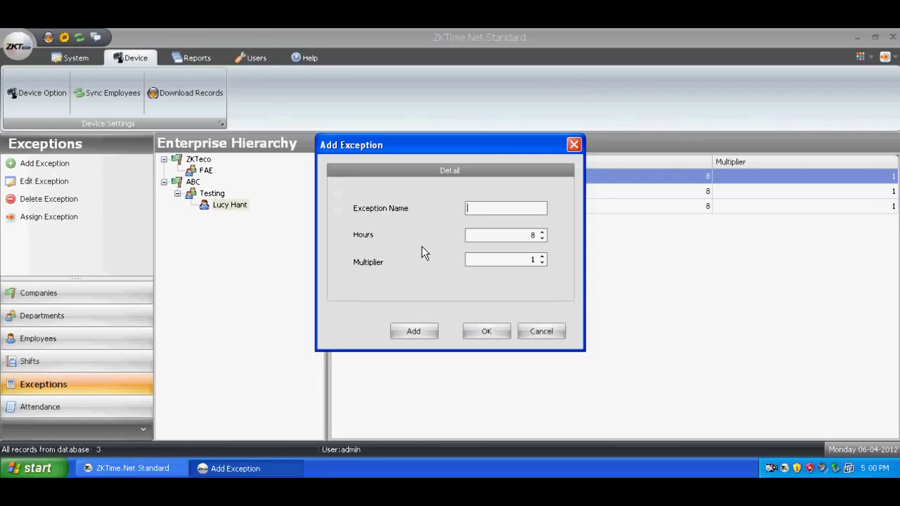
{"action": "type", "text": "Festival"}
{"action": "left_click", "coordinate": [542, 232]}
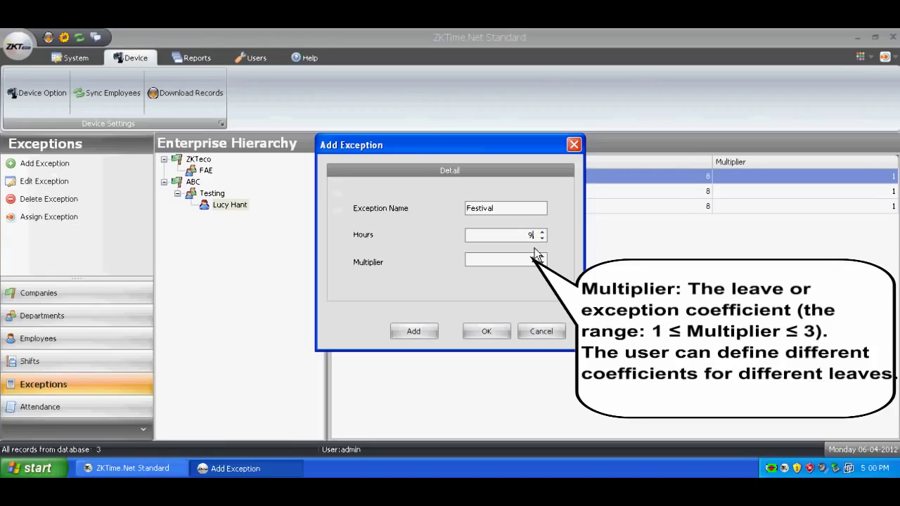
{"action": "left_click", "coordinate": [532, 260]}
{"action": "type", "text": "1"}
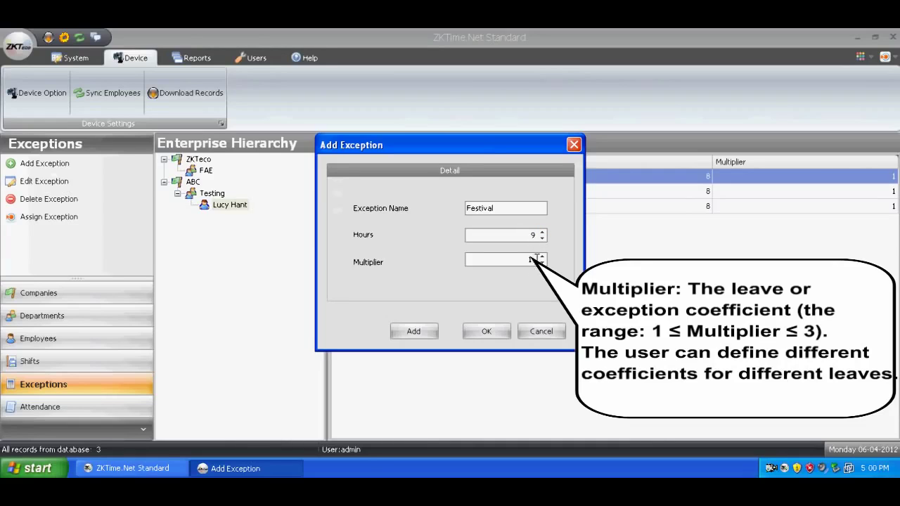